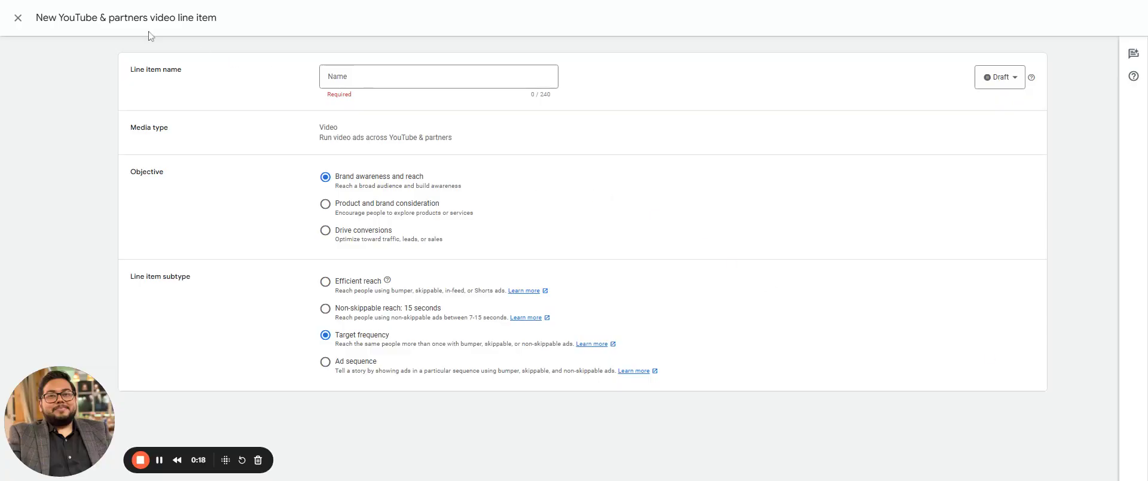
Name the line item Test and continue with the brand awareness objective and Target frequency subtype
left_click_drag(71, 411, 1034, 432)
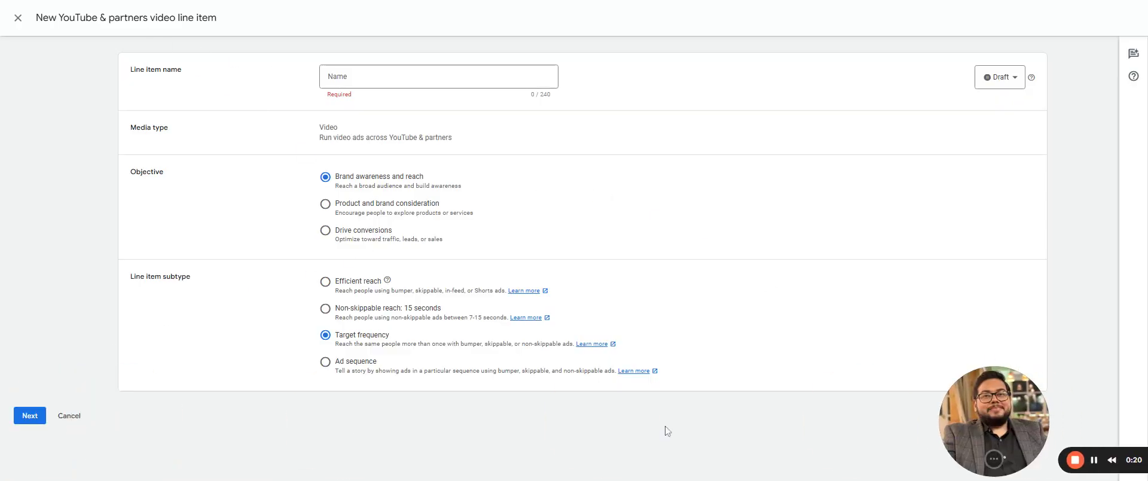
left_click(30, 416)
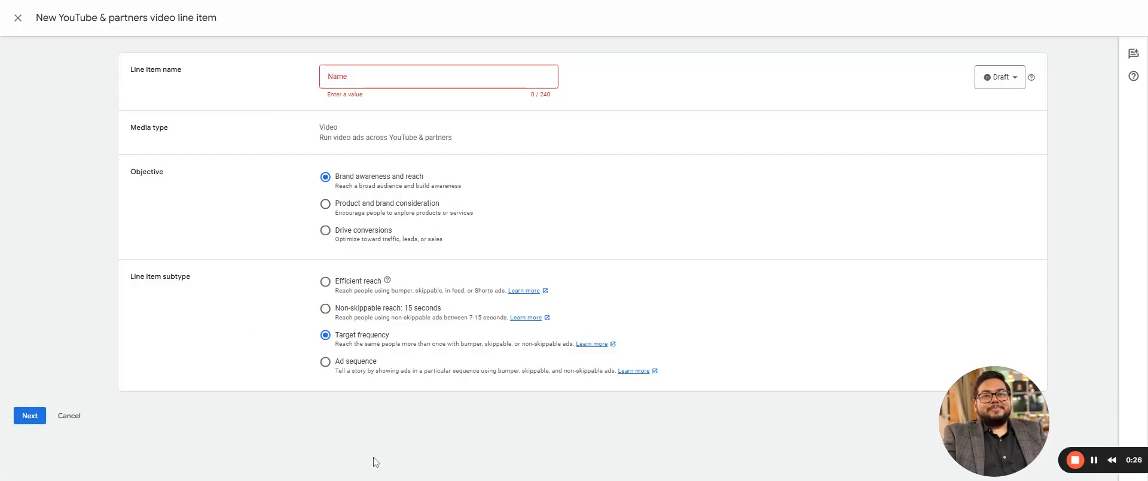
left_click(428, 86)
type("Test")
left_click(29, 415)
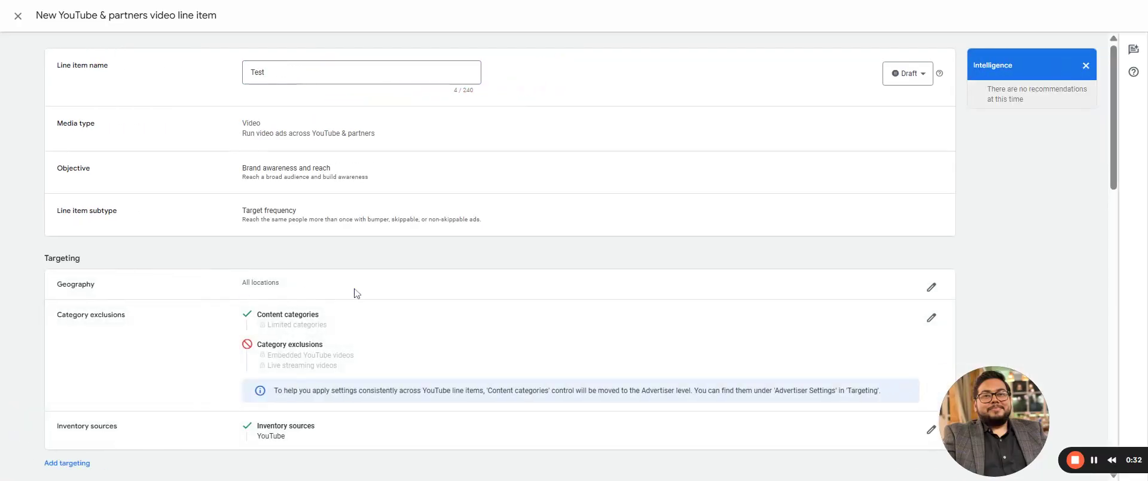
Examine the targeting types available to add, along with the flight dates and budget settings
scroll(449, 312, "down", 1)
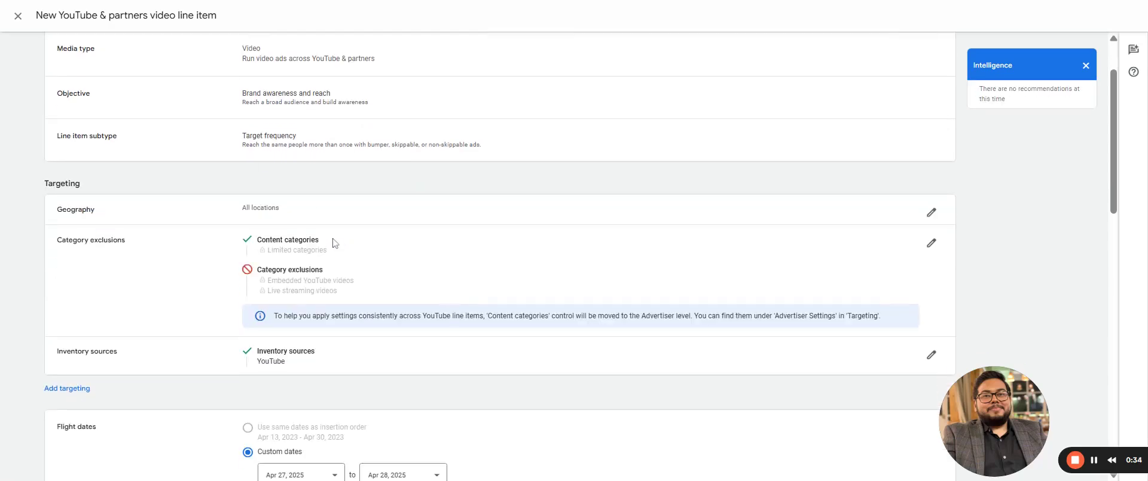
left_click(71, 390)
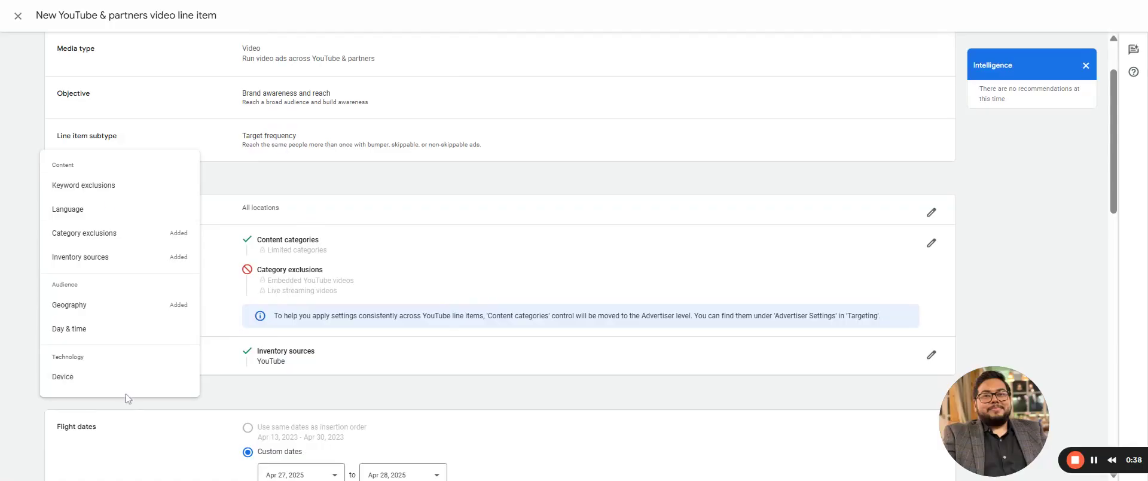
scroll(307, 372, "down", 4)
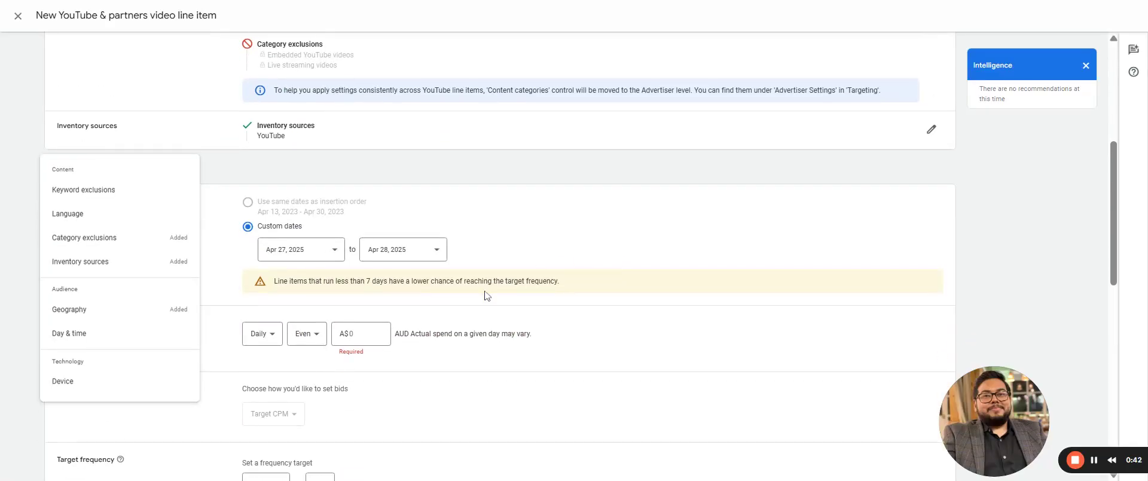
scroll(488, 297, "down", 3)
left_click(421, 302)
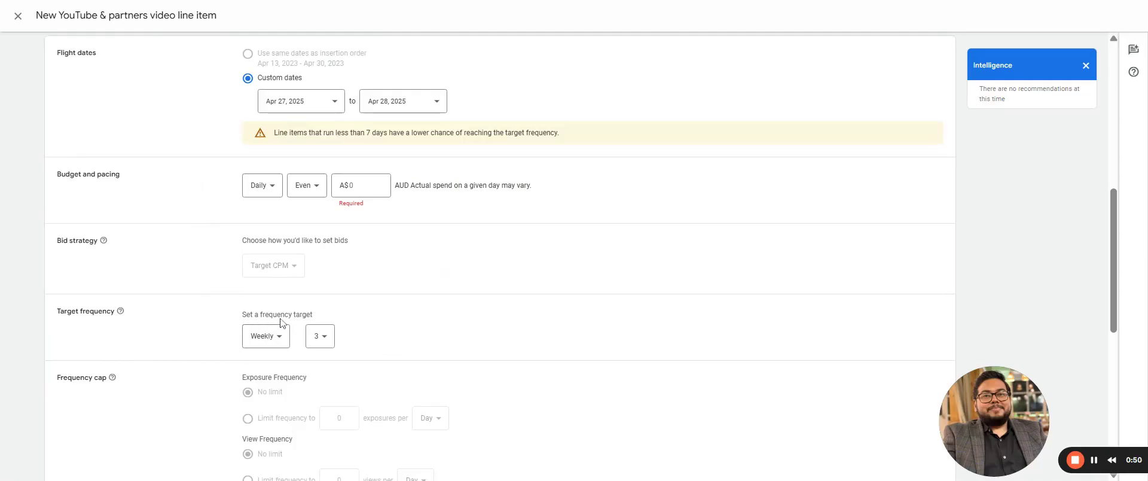
Examine the period and count options for the target frequency, leaving it at Weekly and 3
scroll(287, 314, "down", 1)
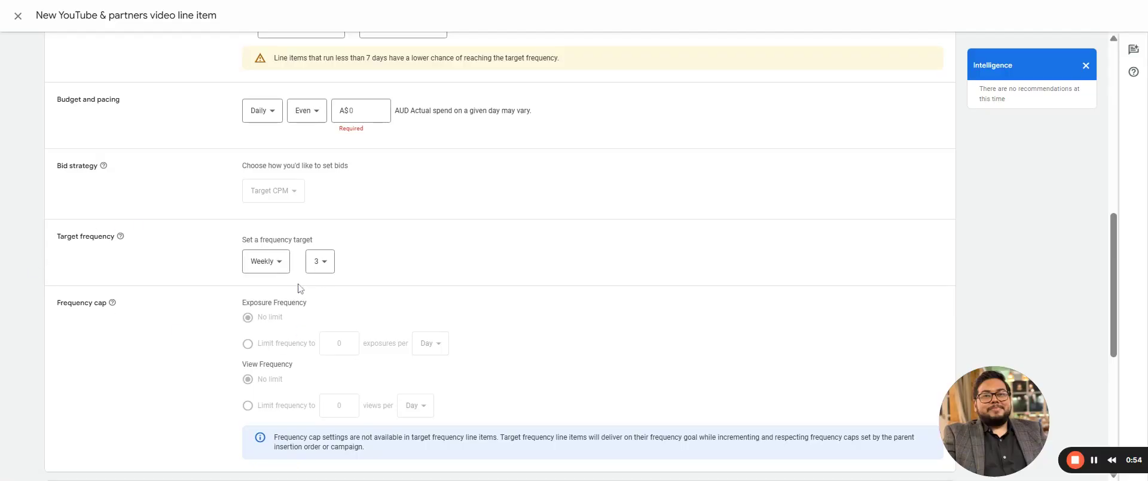
left_click(278, 261)
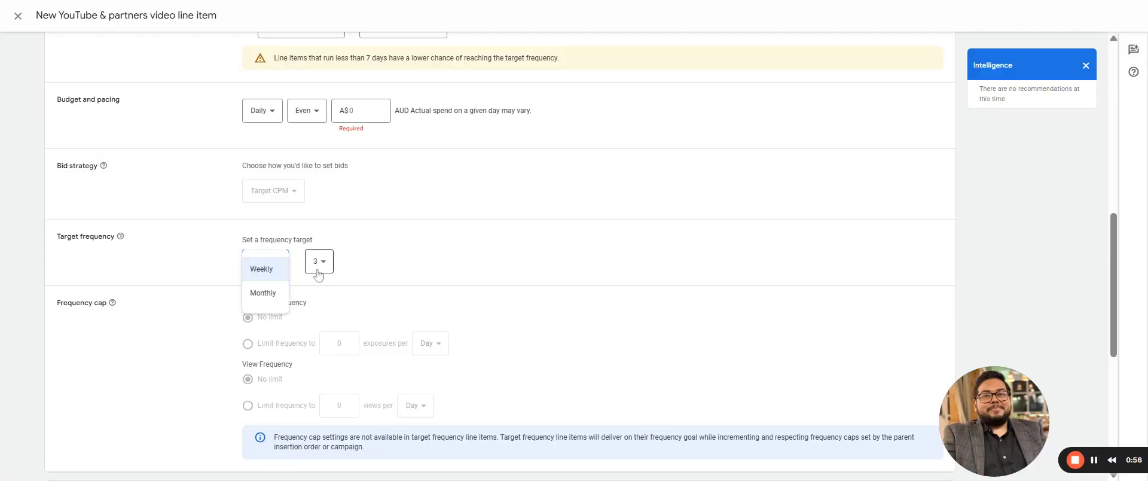
left_click(317, 270)
left_click(318, 263)
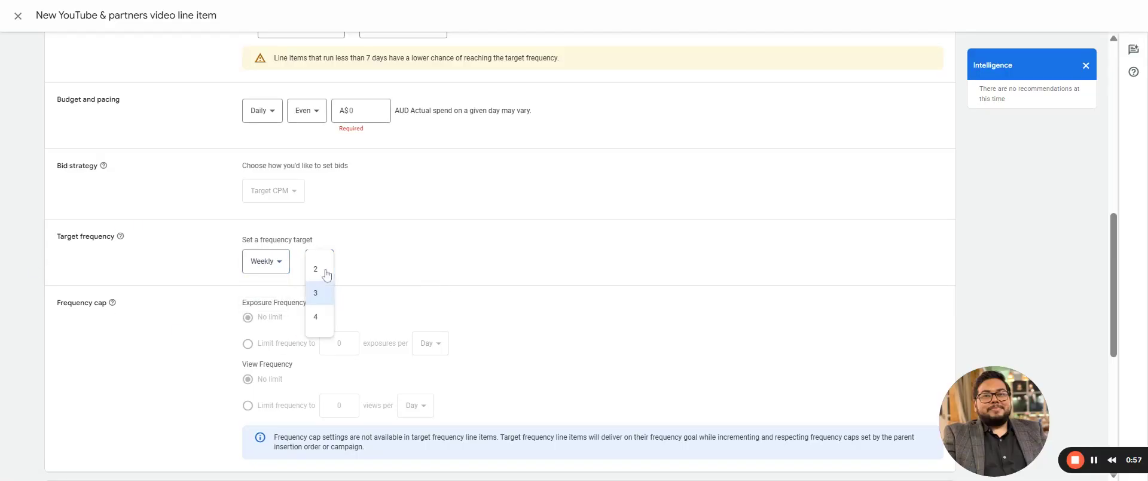
left_click(394, 282)
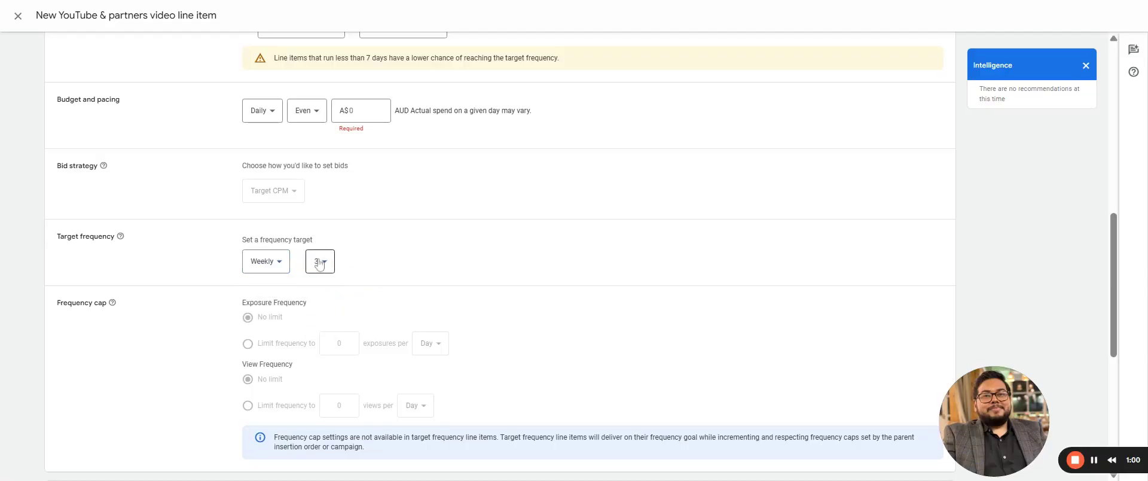
Review the frequency cap, product feed and conversion tracking settings, and check the requirements for related videos
scroll(177, 323, "down", 1)
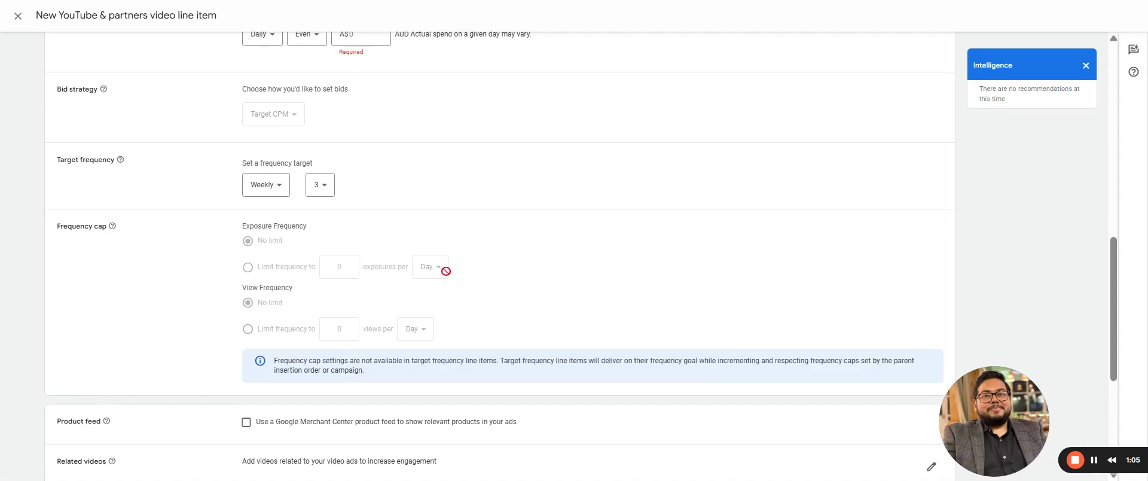
scroll(446, 270, "down", 2)
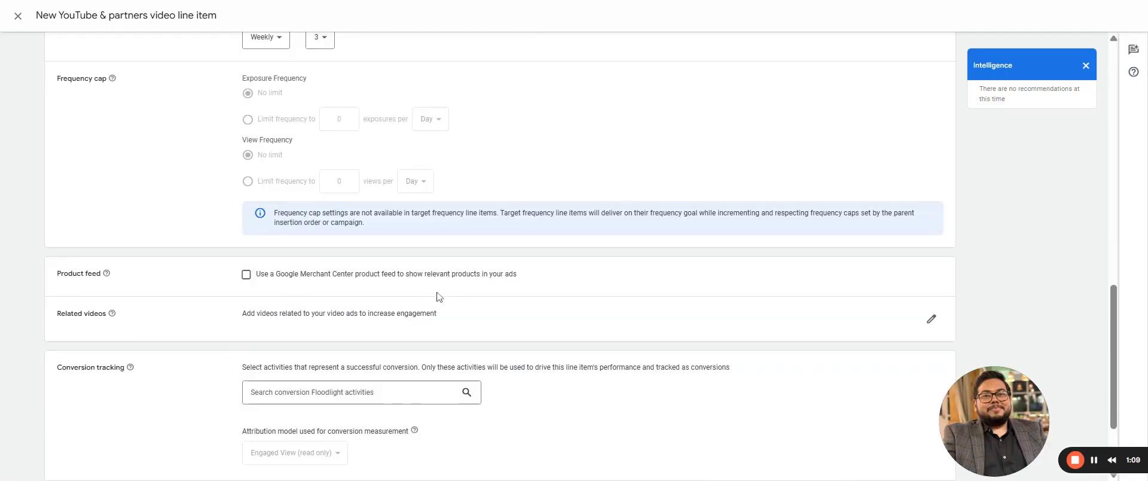
scroll(439, 295, "down", 2)
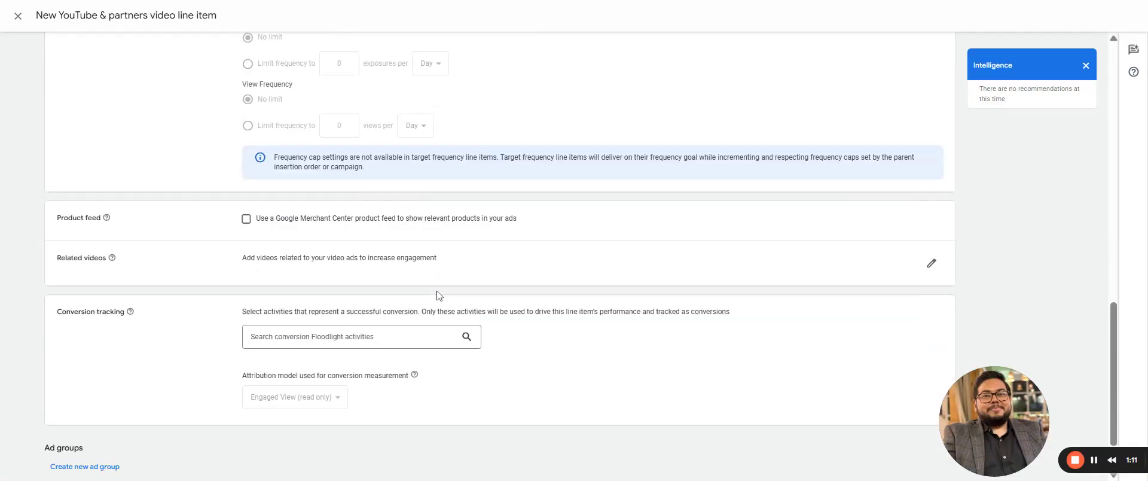
left_click(931, 199)
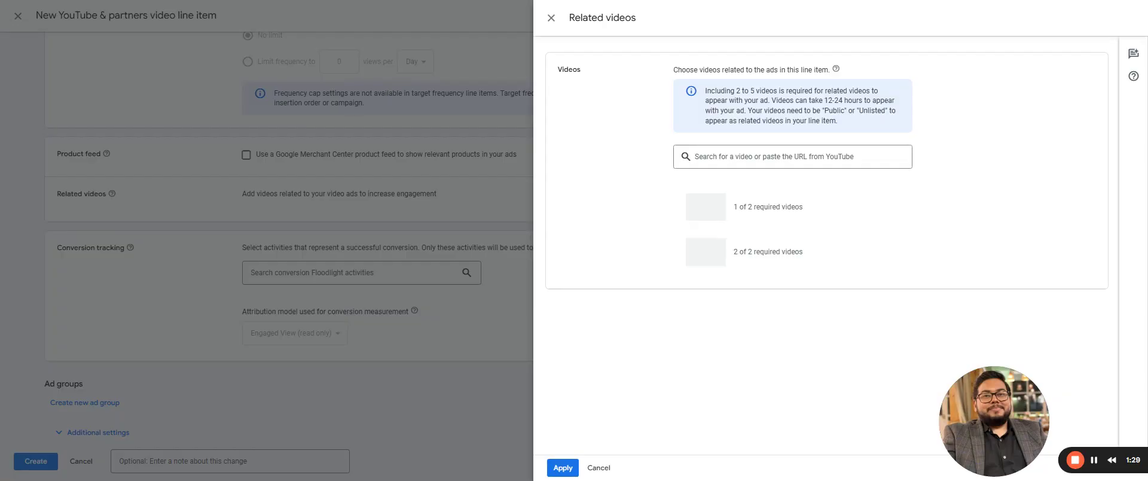
left_click(551, 18)
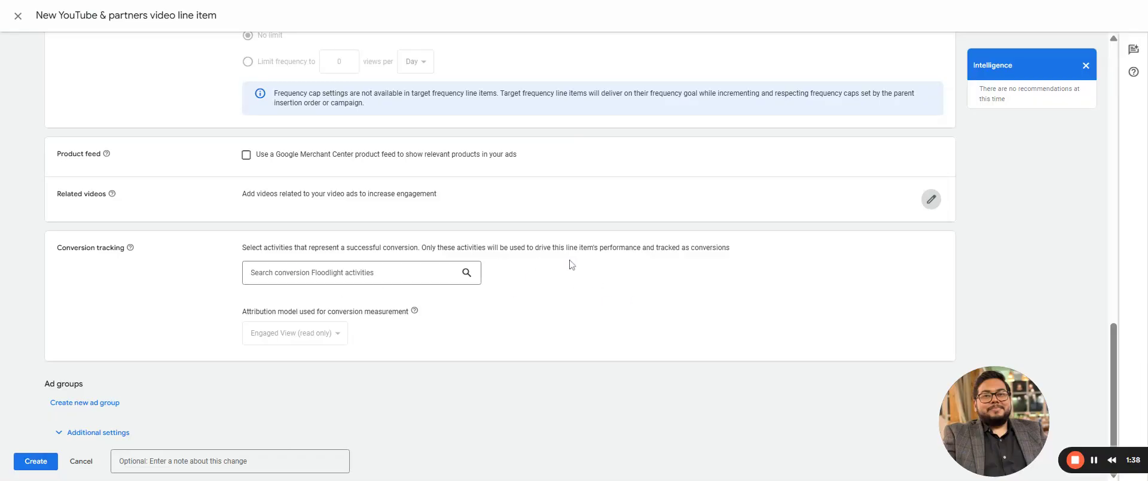
Start a new ad group in the line item and name it Test
left_click(90, 403)
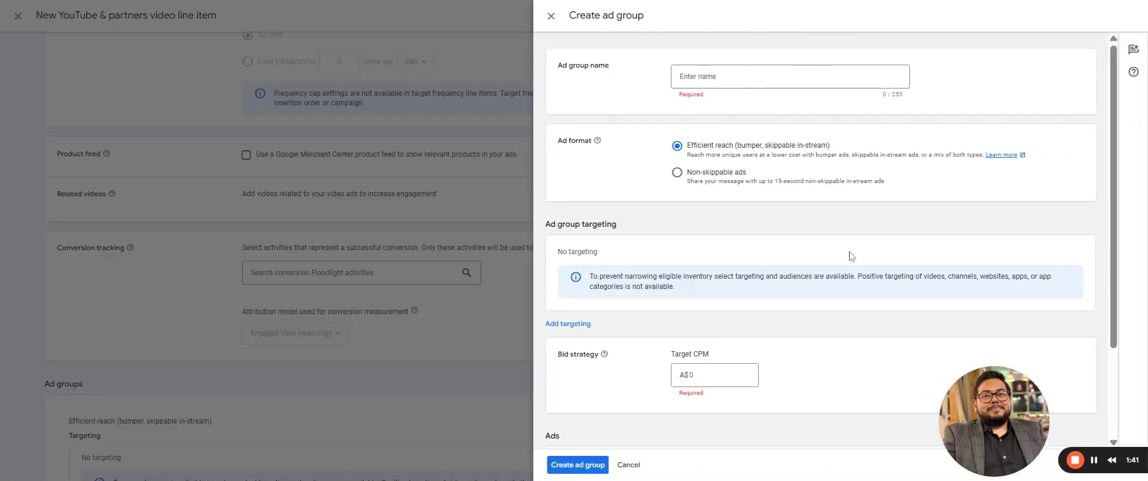
left_click_drag(998, 411, 145, 254)
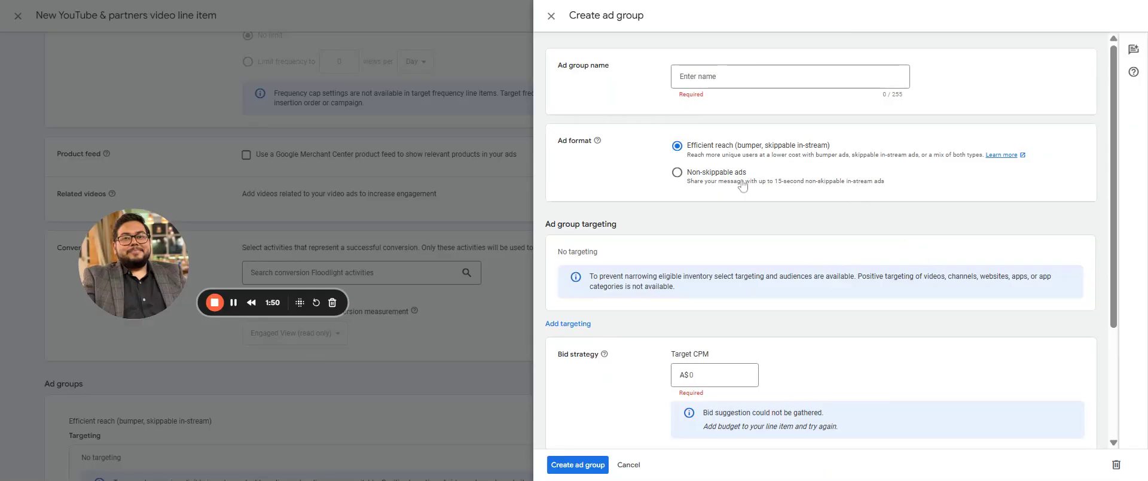
left_click(728, 84)
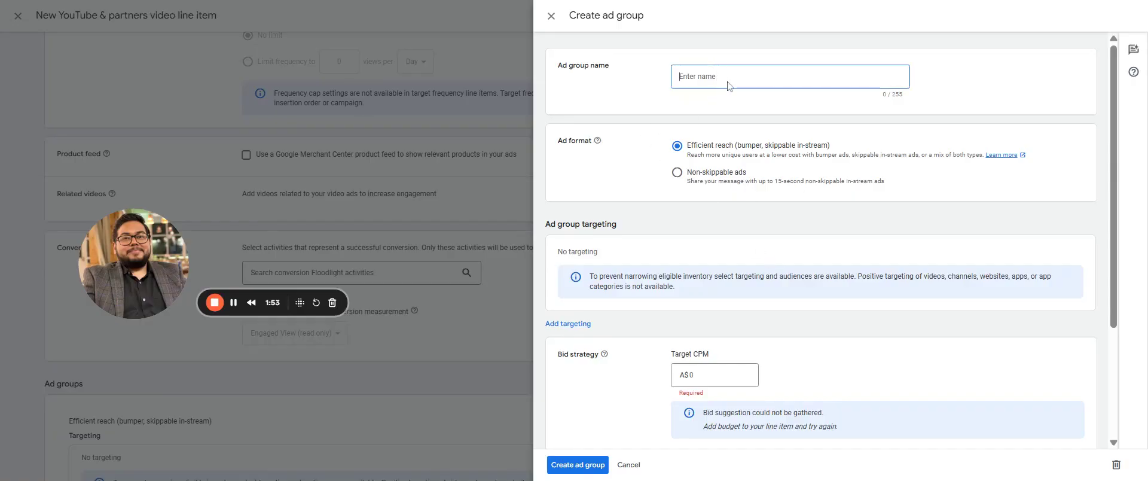
type("Test")
Set the ad group's target CPM bid to A$10
scroll(803, 312, "down", 2)
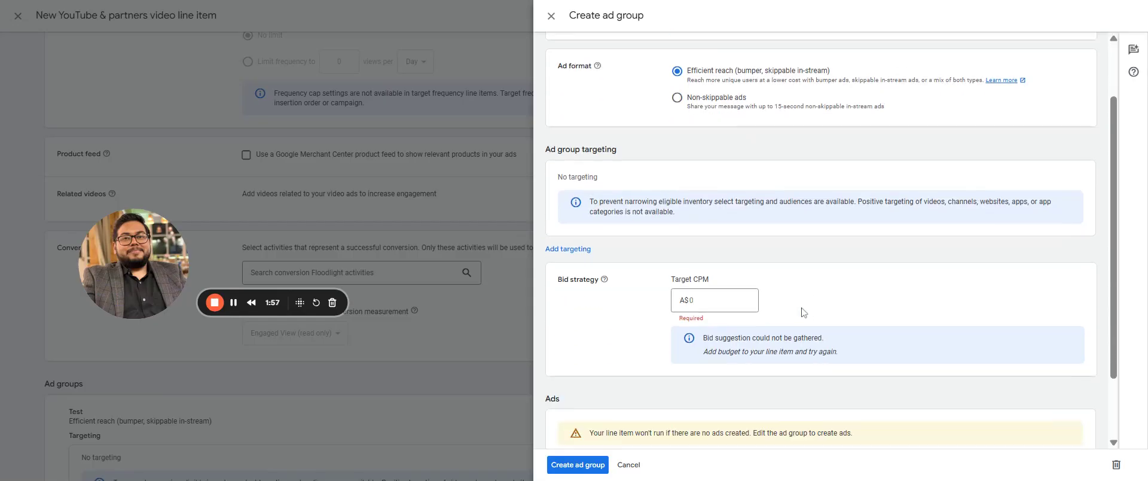
left_click(686, 299)
type("1")
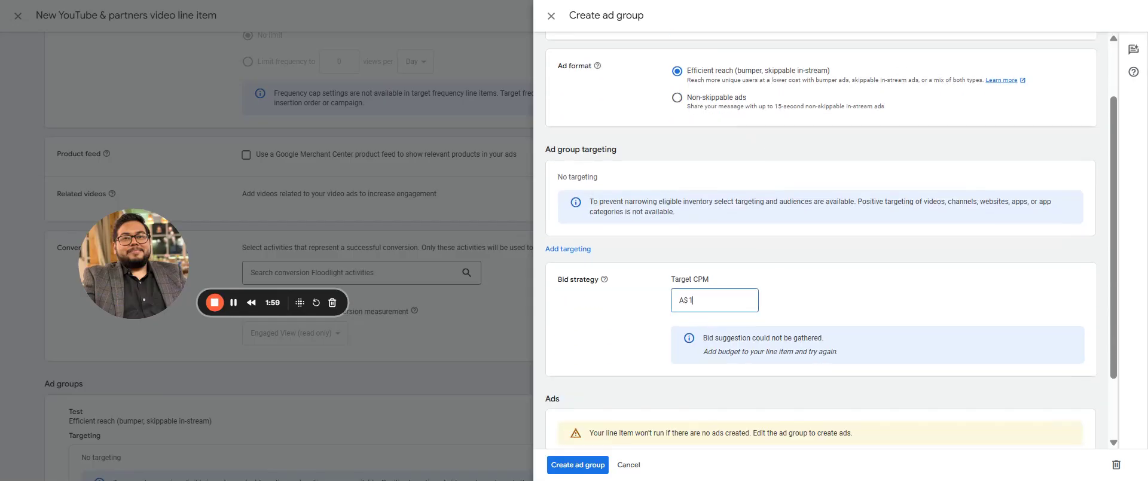
type("0")
left_click(853, 294)
Start a new ad named Test in the ad group and choose the McDonald's burger-cooking video for it
scroll(855, 298, "down", 2)
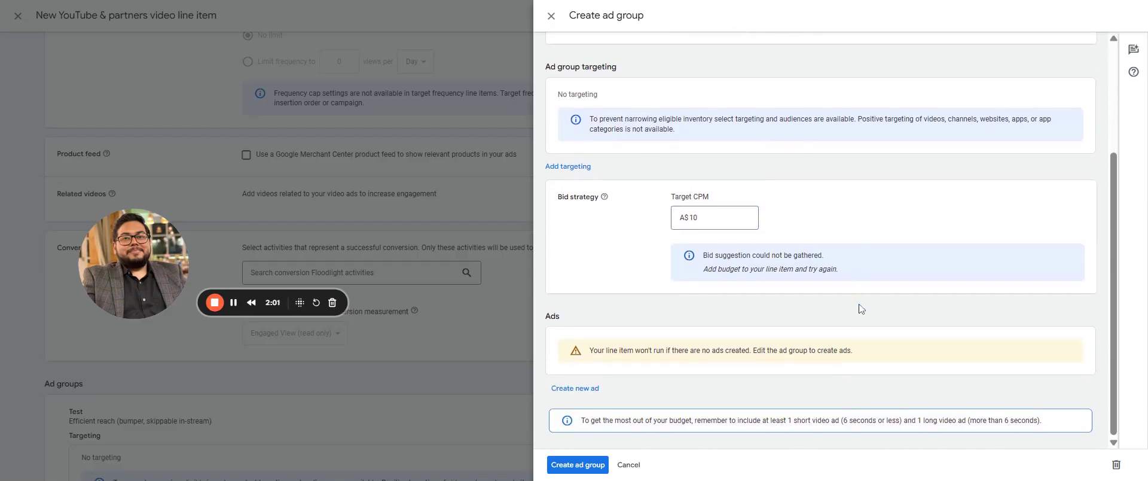
left_click(570, 388)
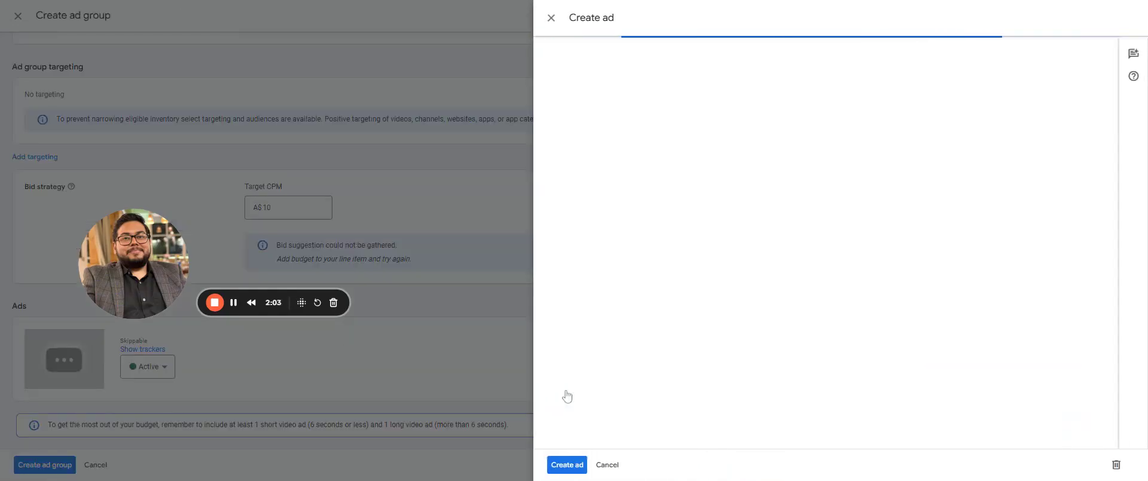
left_click(633, 74)
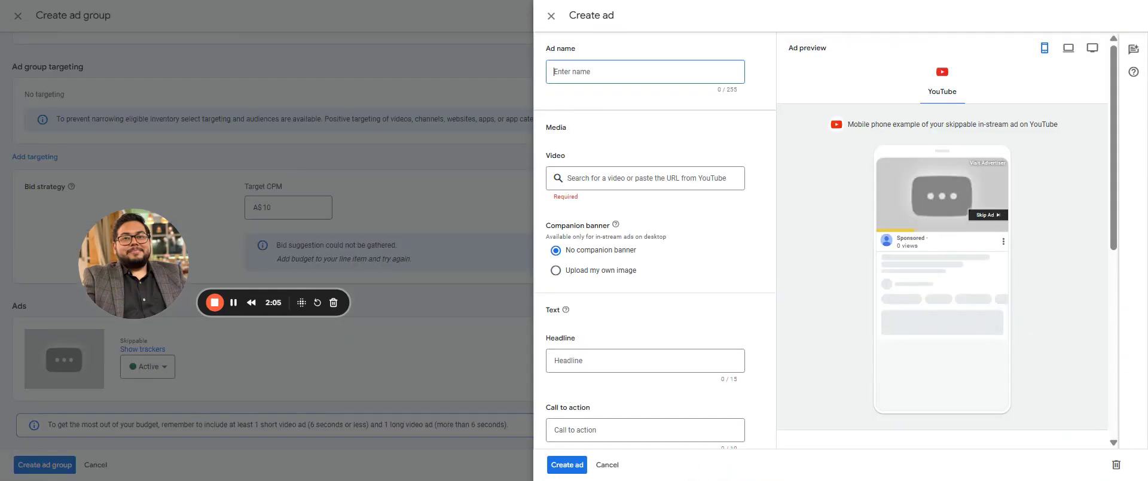
type("Test")
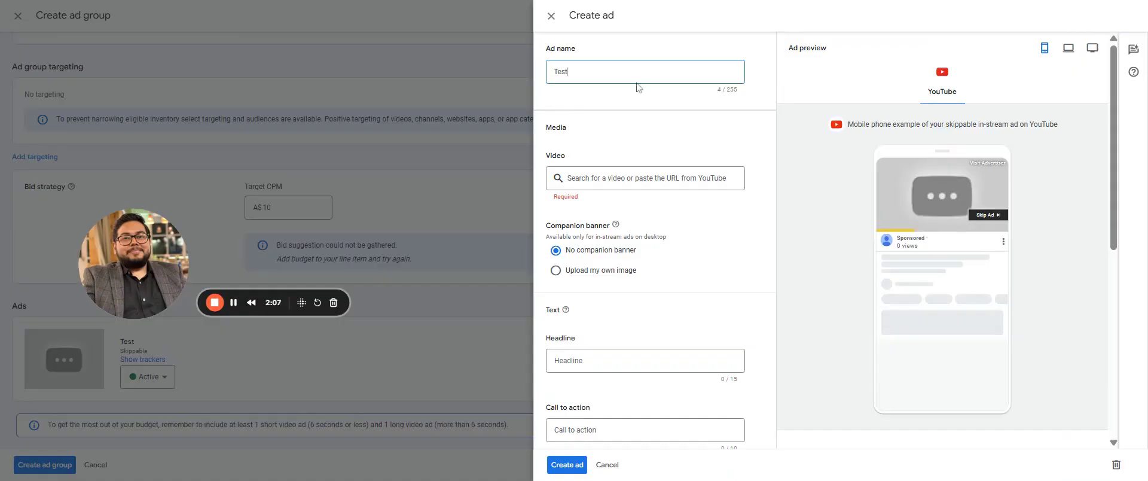
left_click(646, 178)
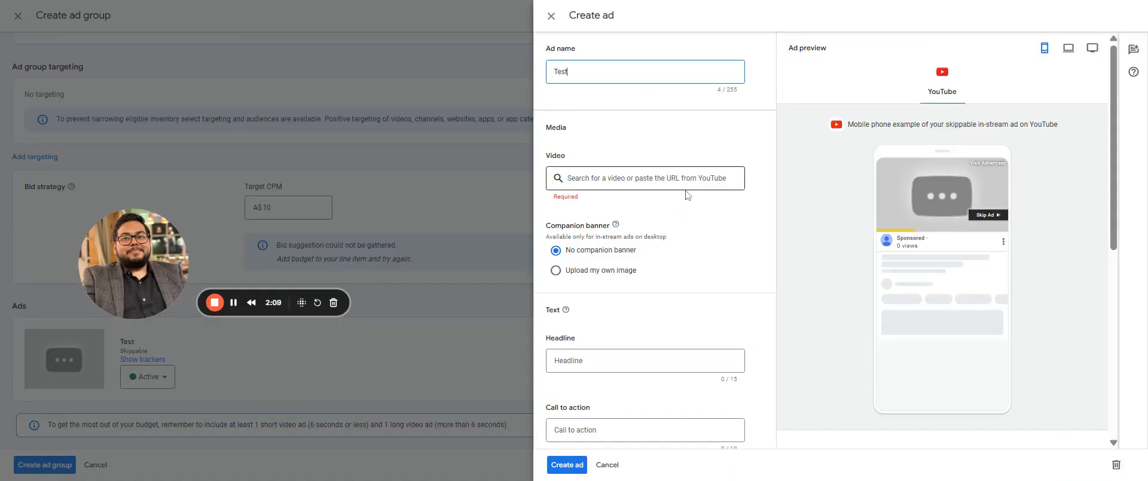
left_click(627, 277)
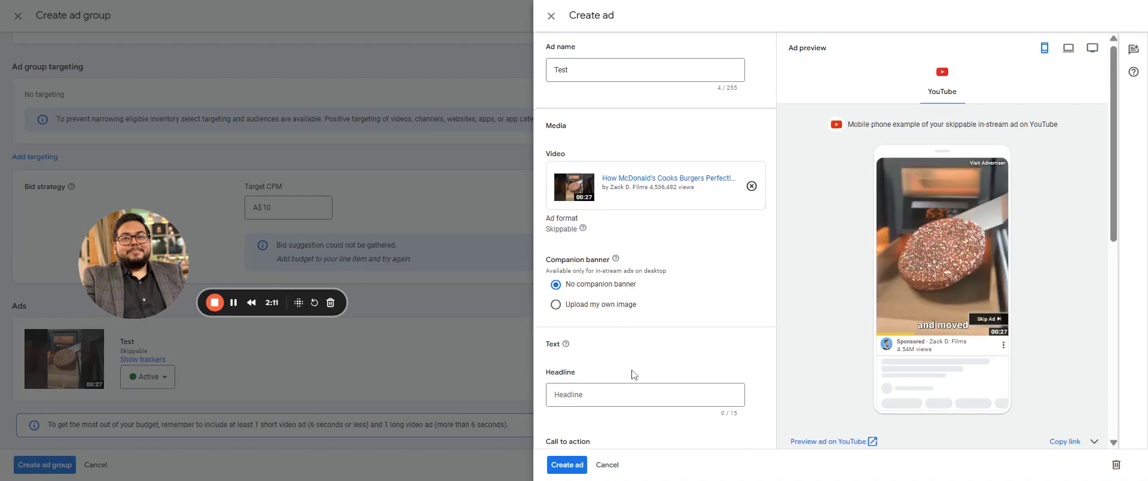
Give the ad the headline Test and the call to action Shop Now
scroll(606, 245, "down", 3)
left_click(606, 241)
type("Test")
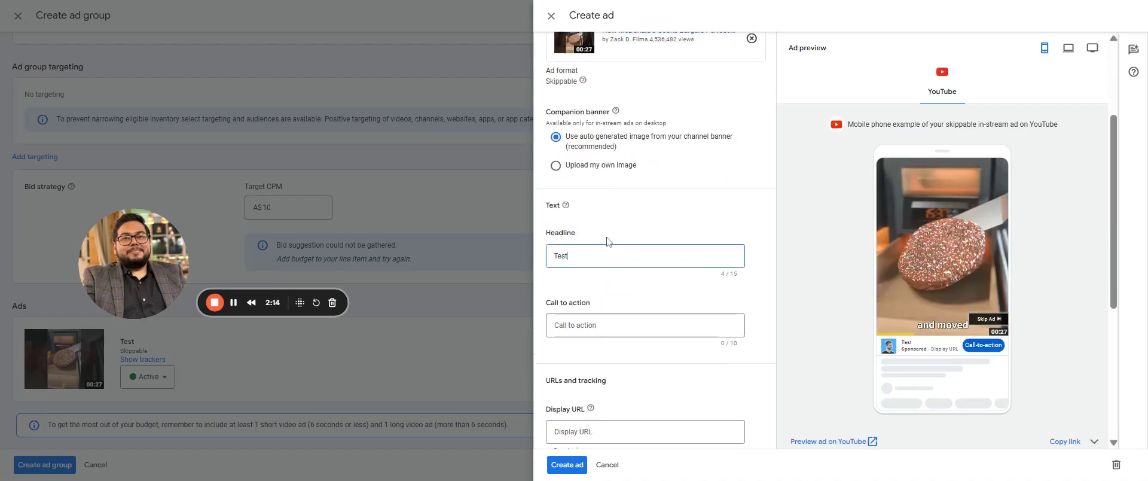
key("Tab")
type("Shop Now")
scroll(633, 239, "down", 4)
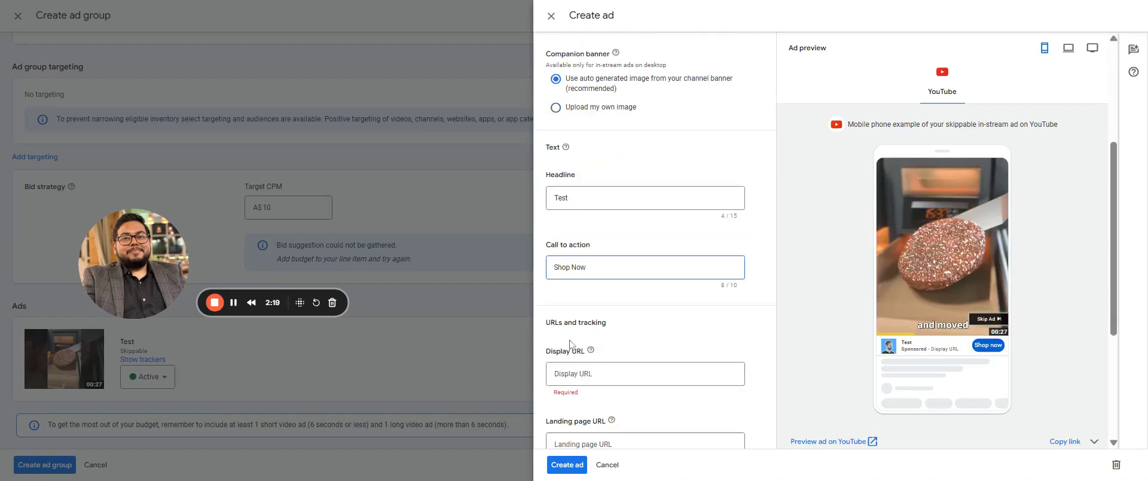
left_click(633, 207)
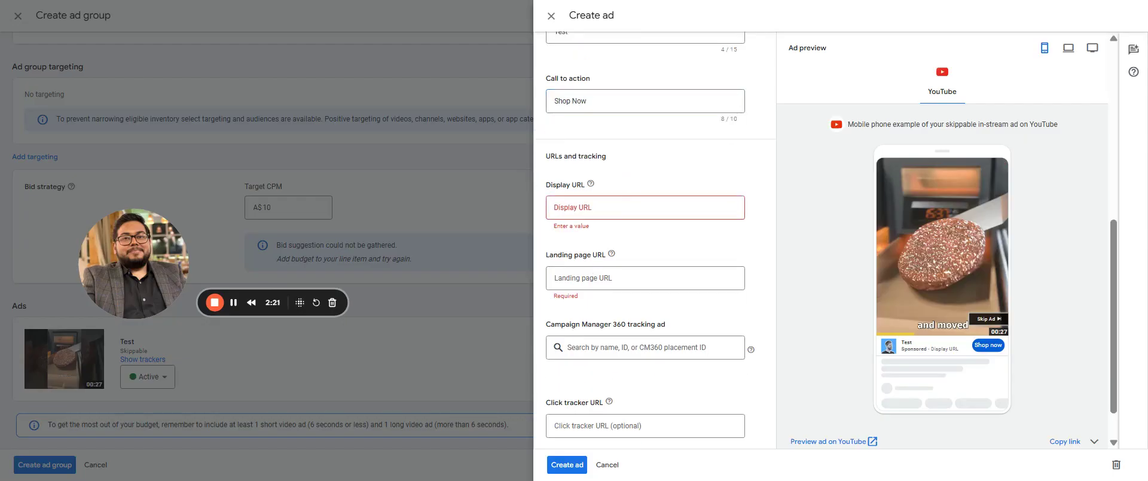
type("https://te")
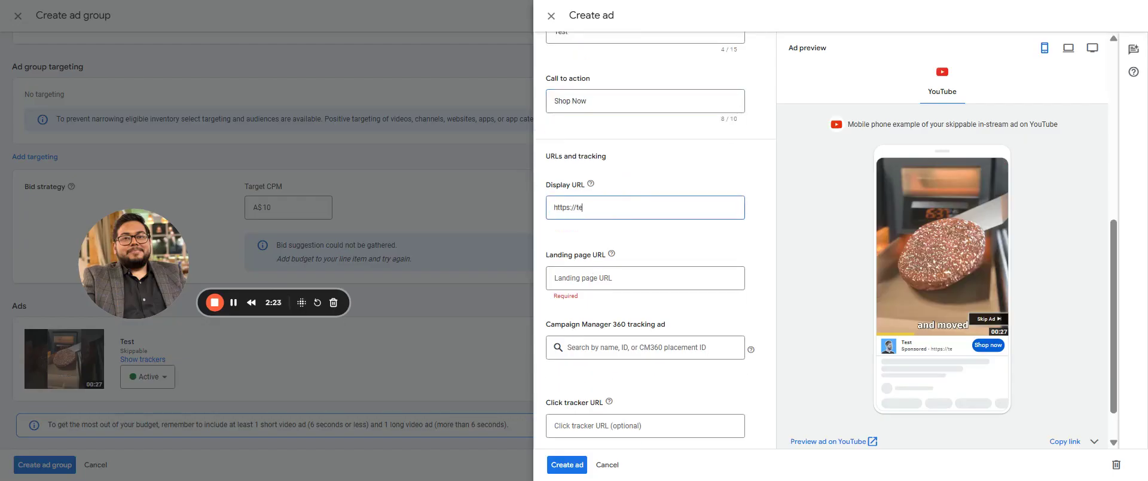
type("st,coimm")
key("ctrl+a")
key("ctrl+c")
key("Tab")
key("Tab")
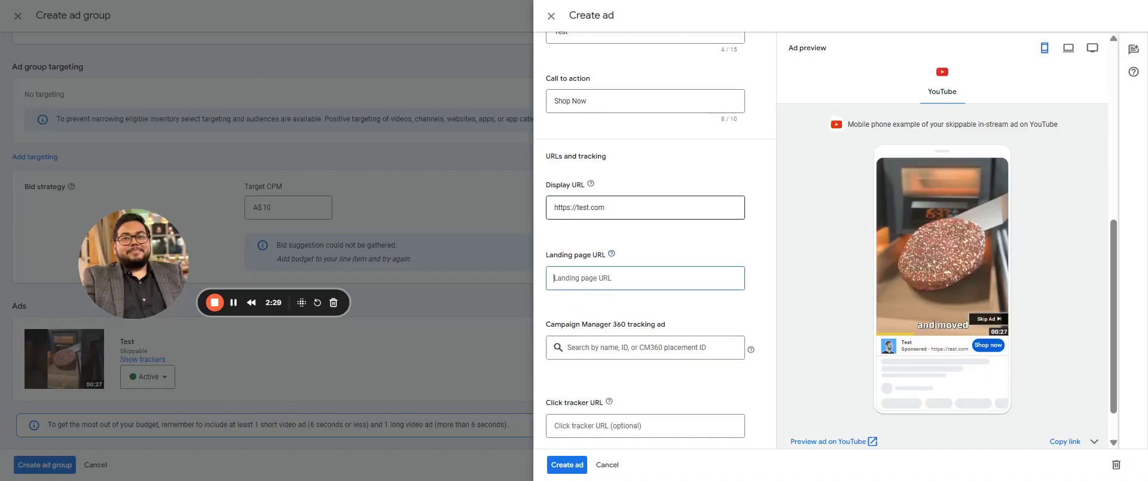
key("ctrl+v")
scroll(657, 404, "down", 1)
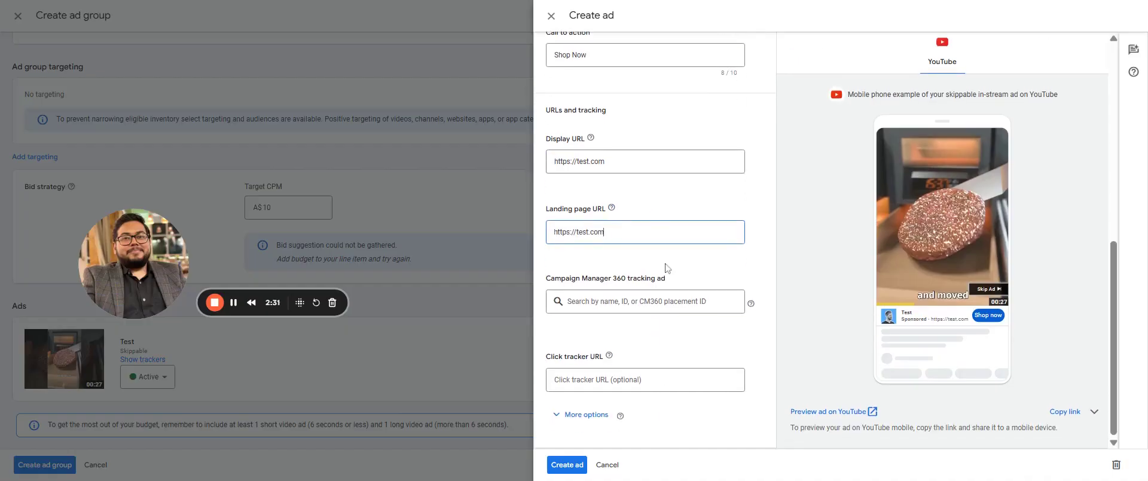
Return from the ad form to the ad group and change its ad format to Non-skippable ads
scroll(945, 239, "up", 3)
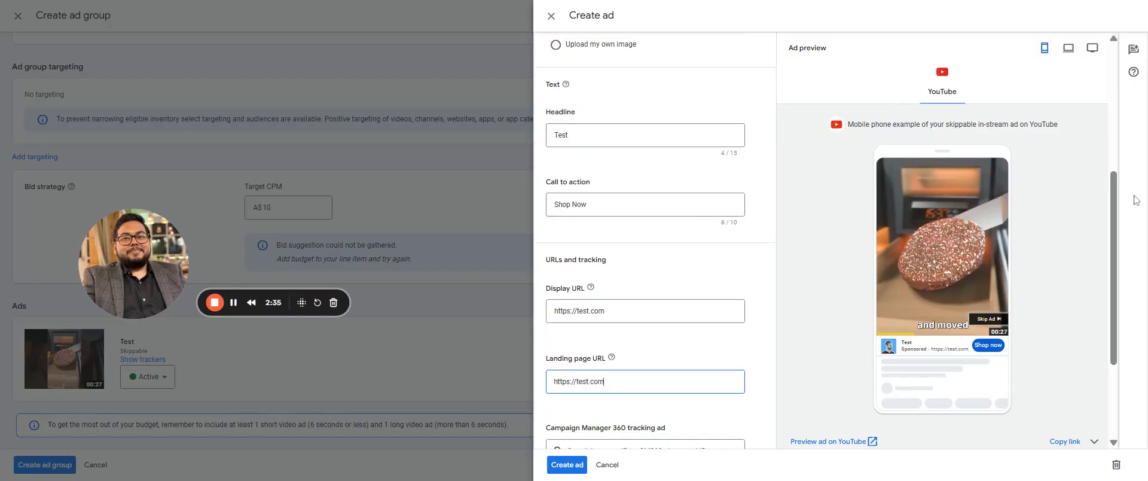
left_click(476, 131)
left_click(697, 183)
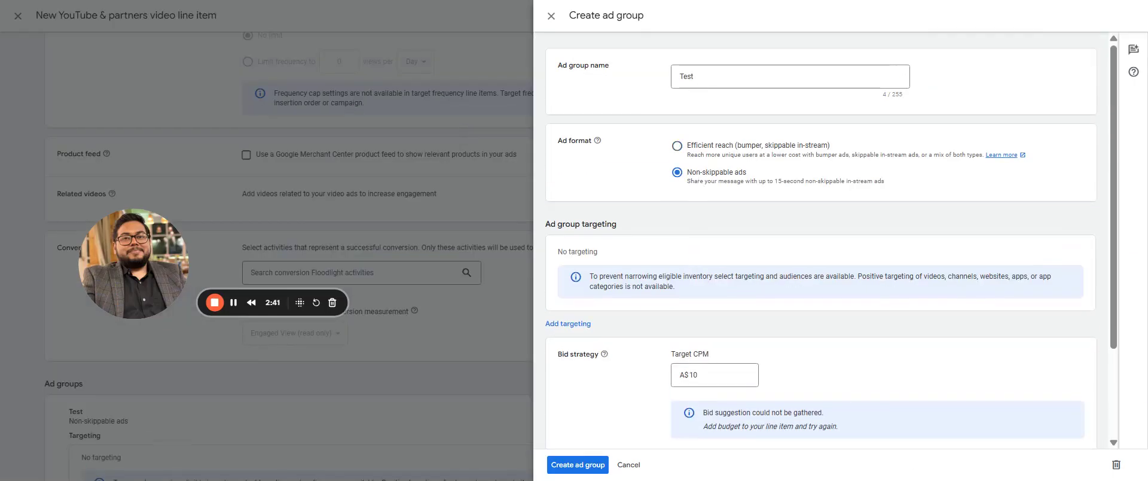
Start a new non-skippable ad to review its media, text, URL and tracking fields, and leave the ad and ad group forms without creating either
scroll(831, 243, "down", 2)
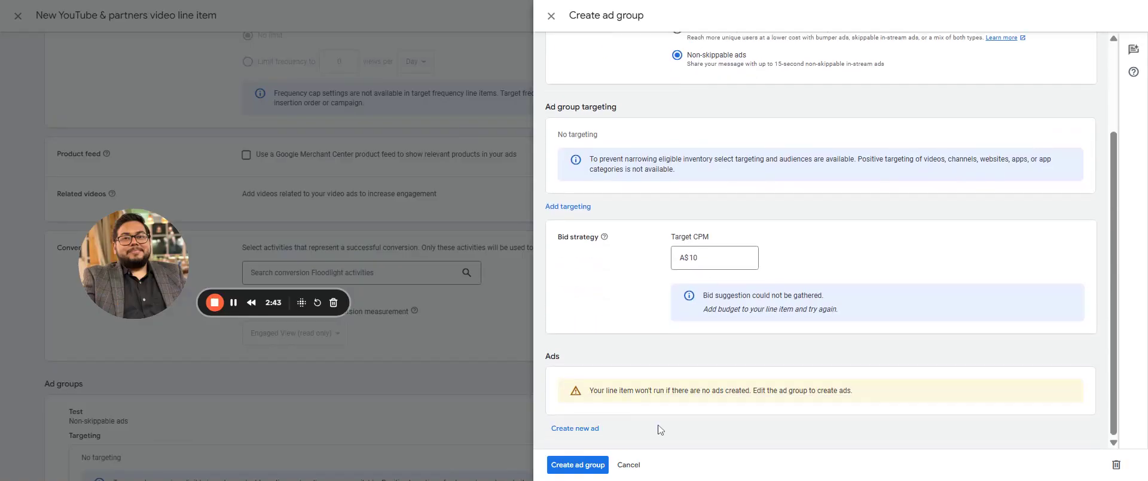
left_click(574, 428)
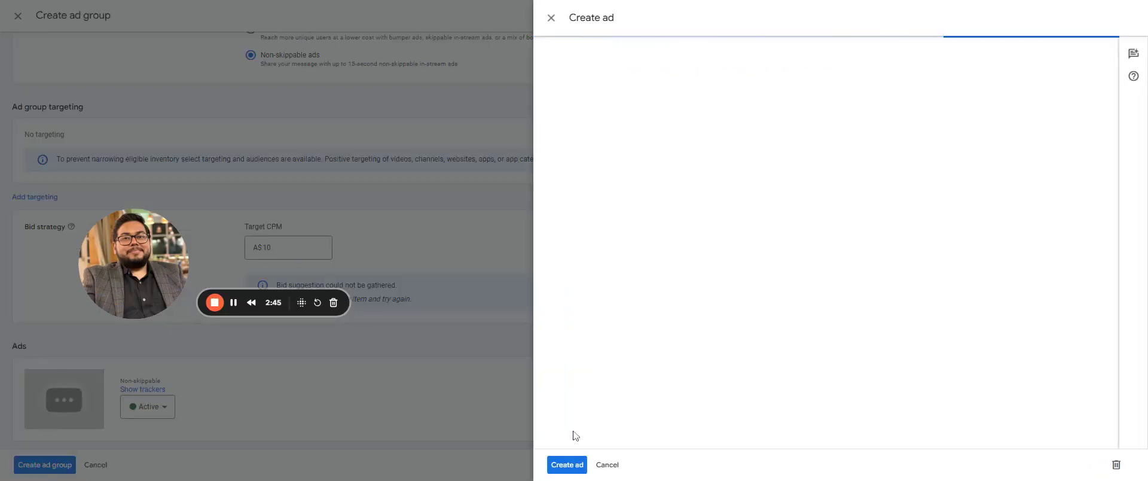
scroll(728, 330, "down", 3)
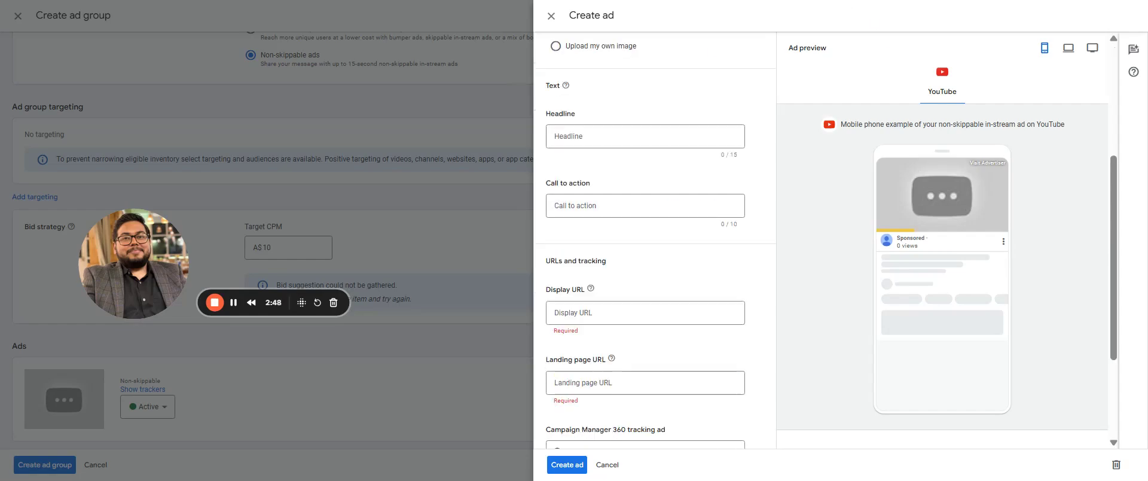
scroll(739, 128, "down", 2)
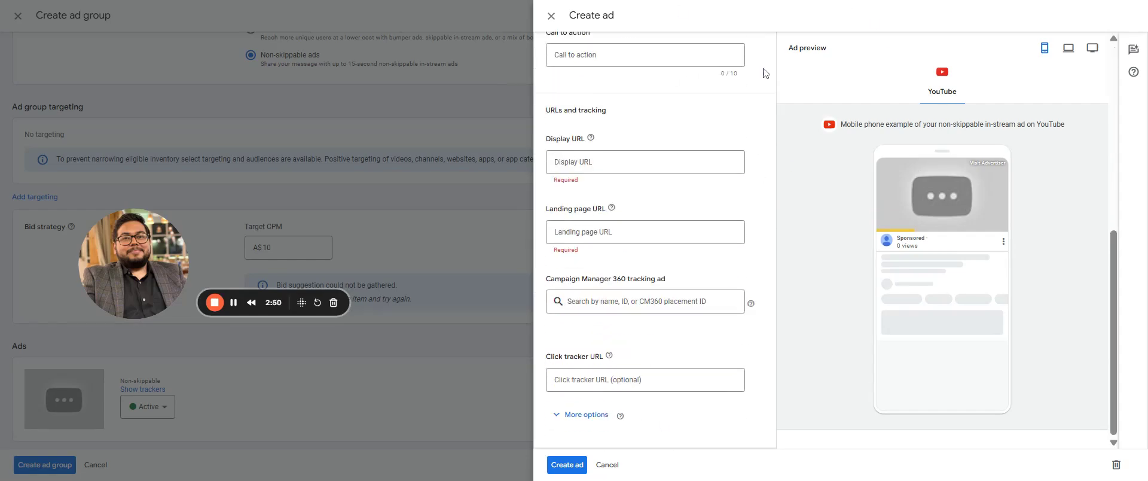
scroll(680, 314, "up", 5)
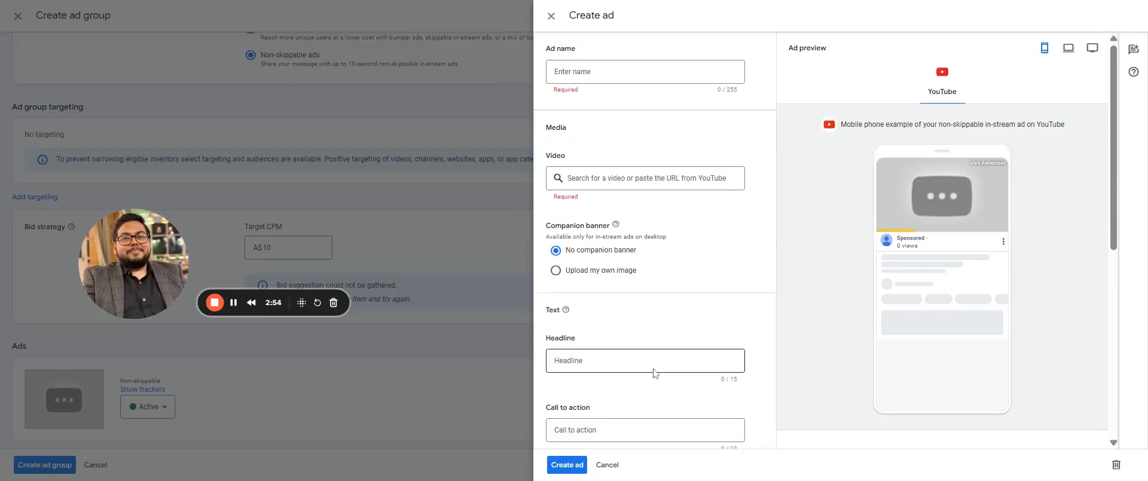
scroll(655, 373, "down", 5)
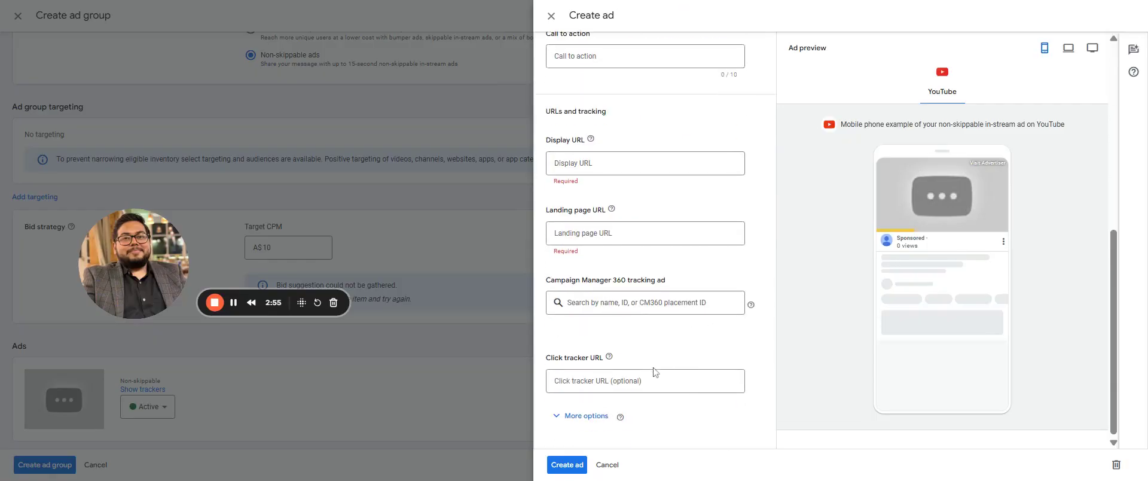
left_click(505, 235)
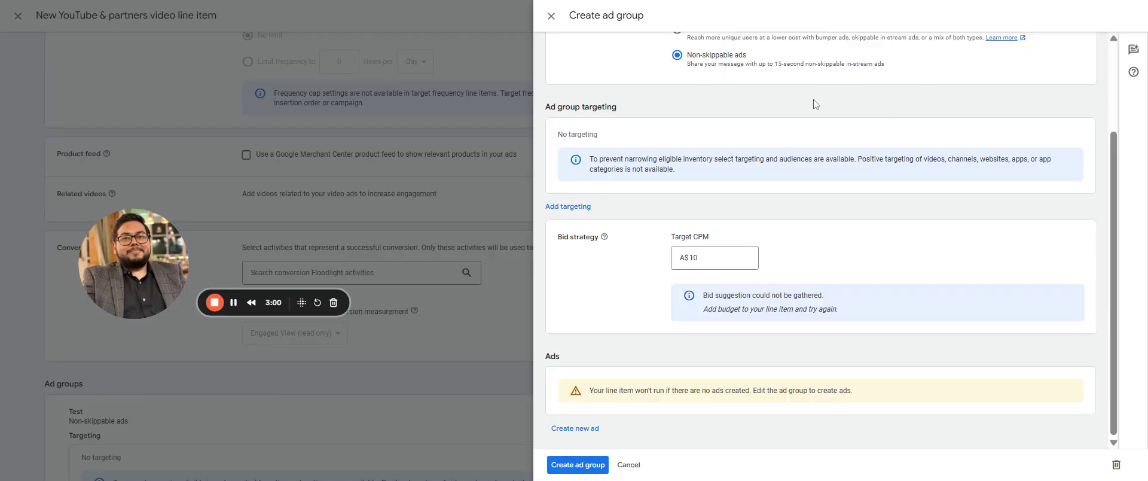
scroll(735, 101, "up", 3)
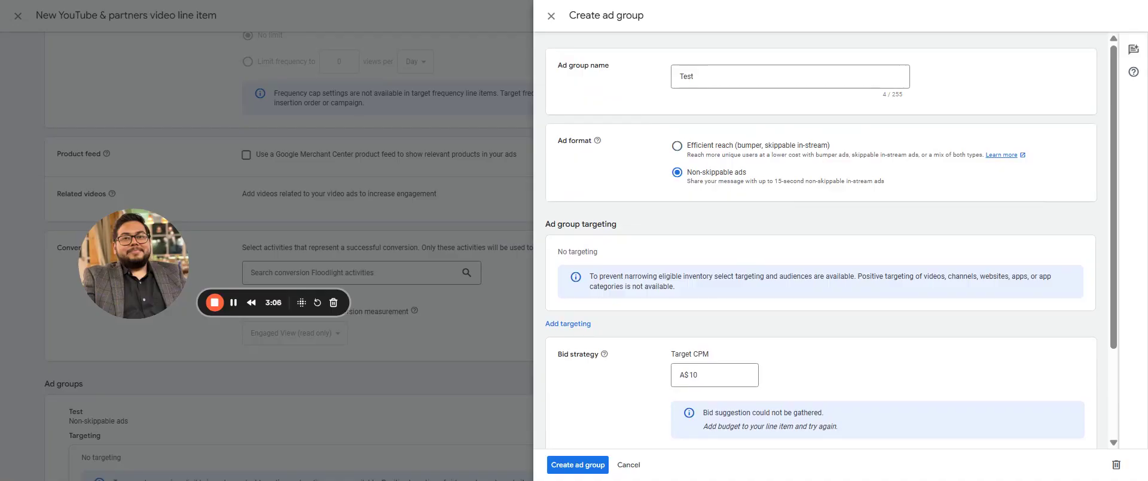
left_click(494, 162)
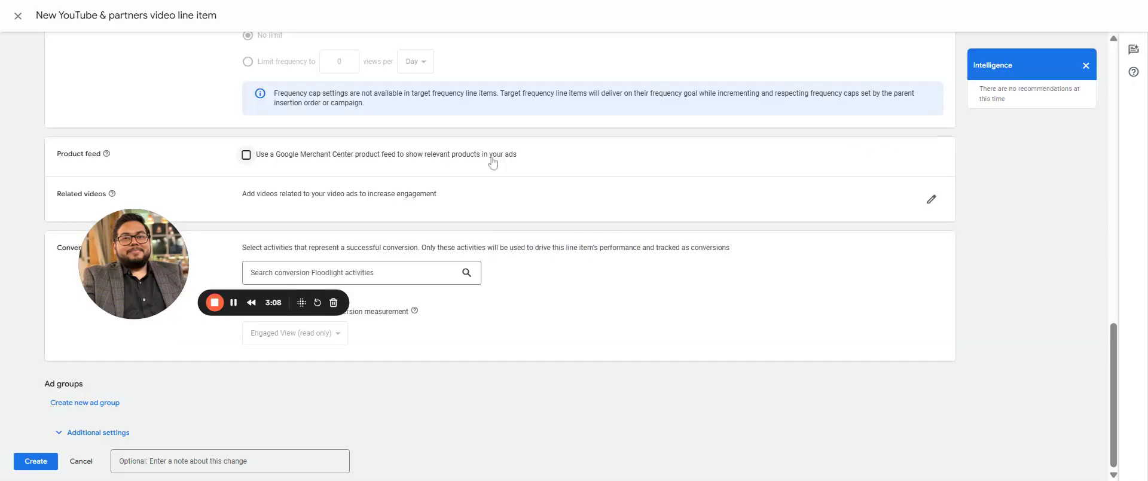
Expand the line item's additional settings and review the revenue model, partner costs, integration code and third-party vendor options
left_click(101, 431)
scroll(623, 327, "down", 10)
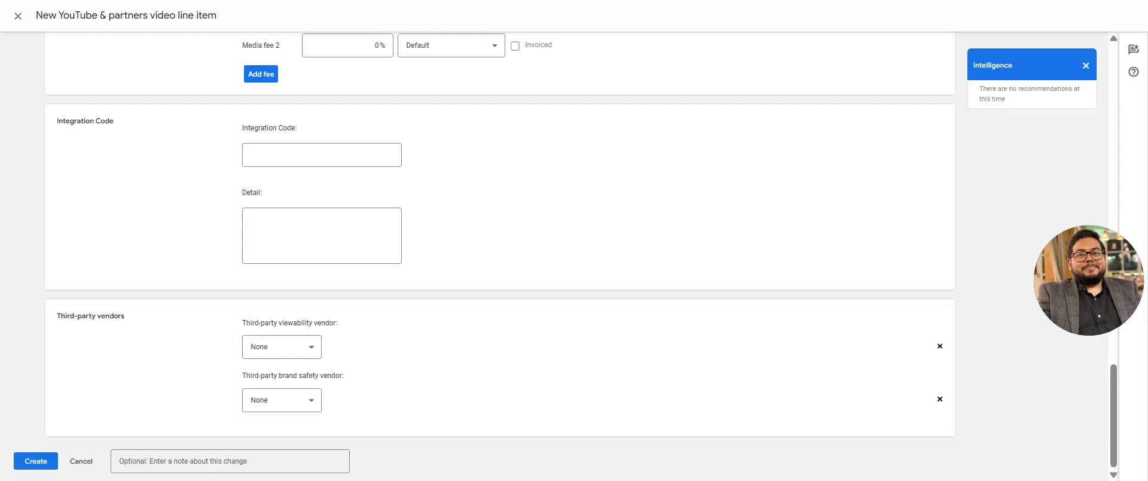
scroll(343, 329, "up", 6)
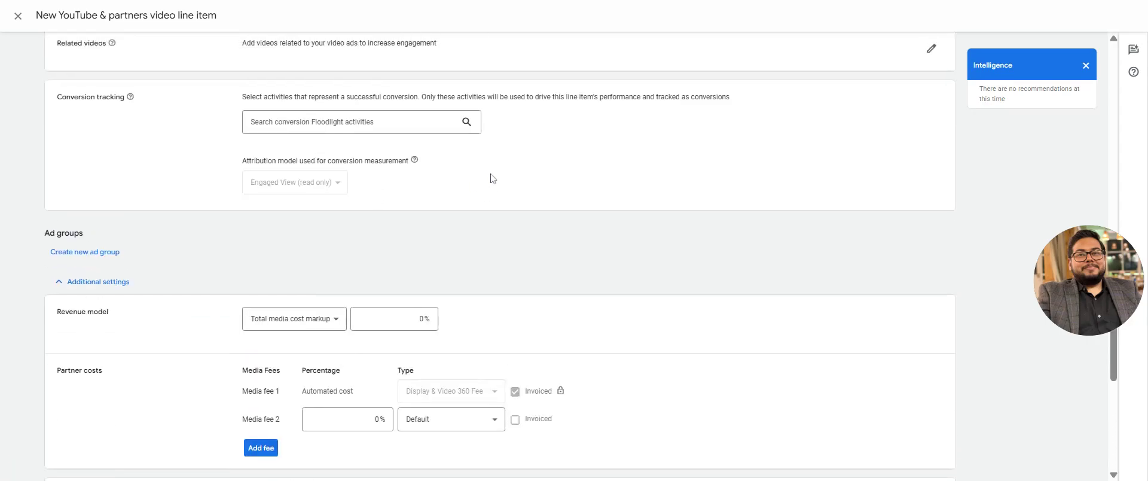
scroll(132, 423, "down", 6)
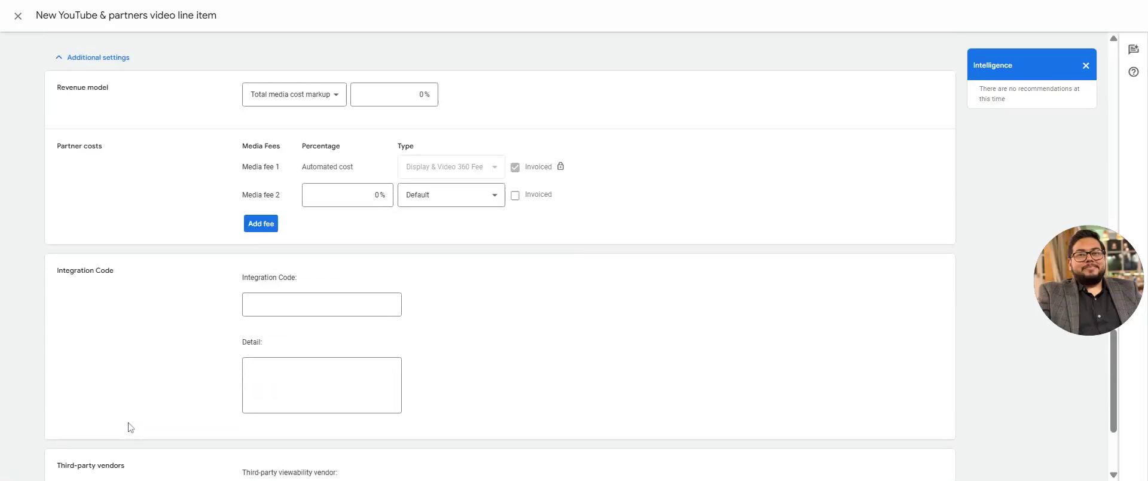